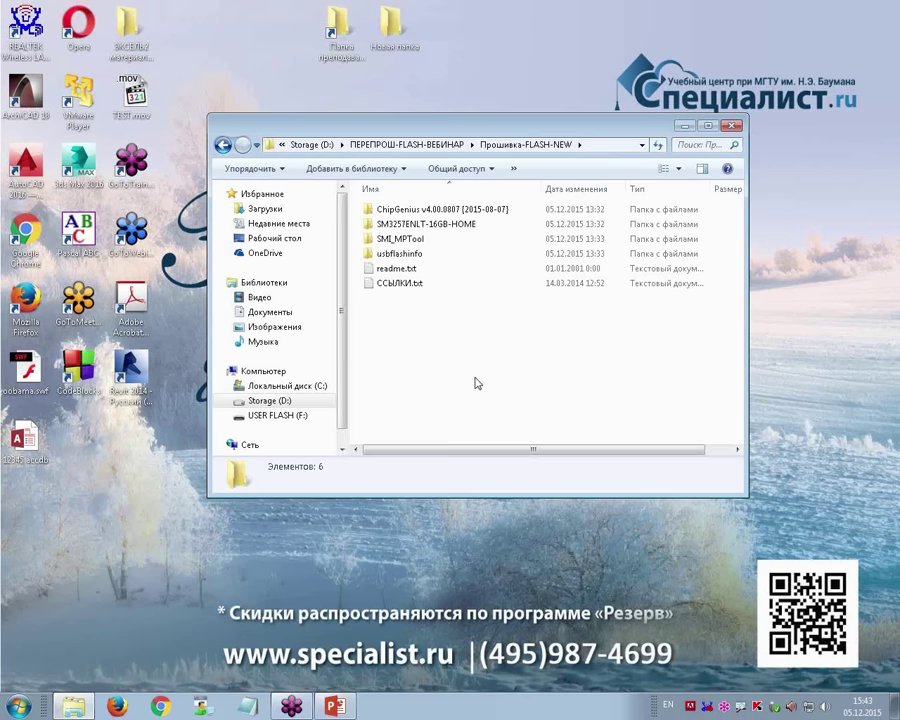
Run GetFlashInfo.exe from the innermost usbflashinfo folder and allow it past the security warning.
double_click(399, 256)
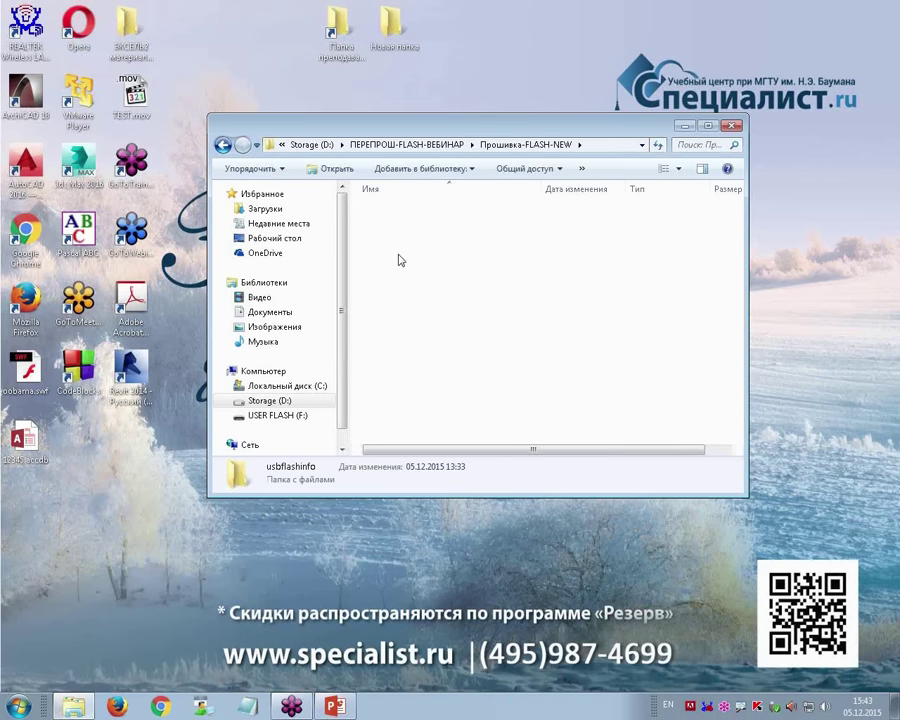
double_click(398, 209)
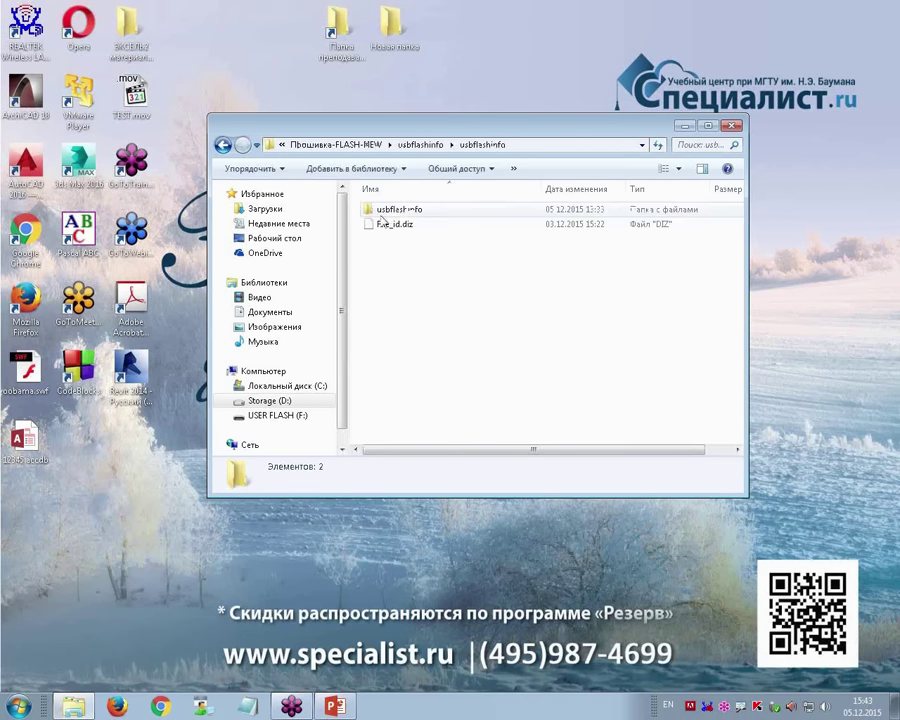
left_click(223, 145)
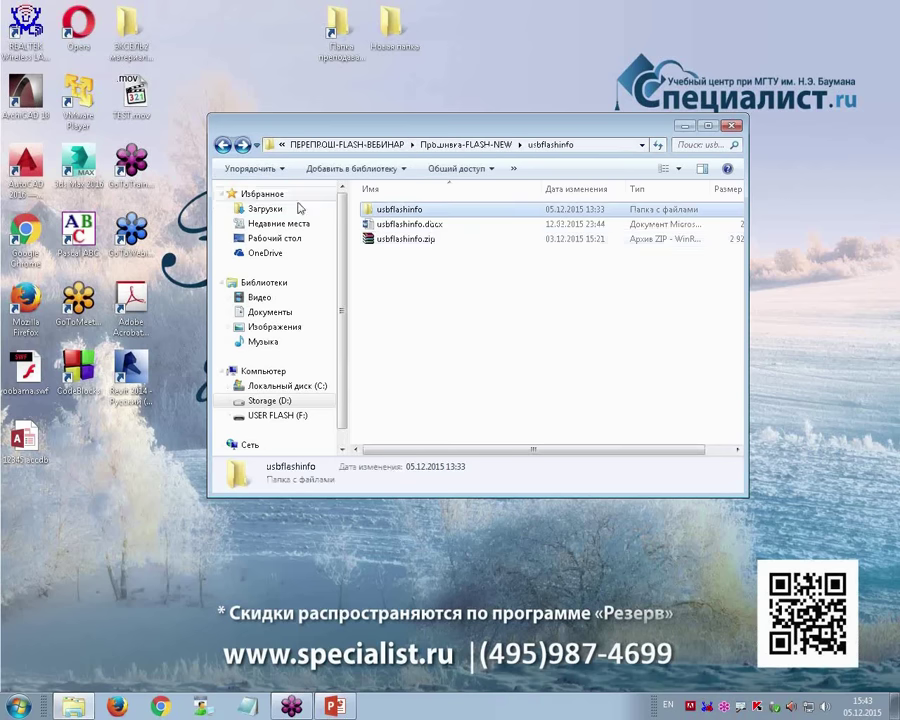
double_click(390, 209)
double_click(399, 211)
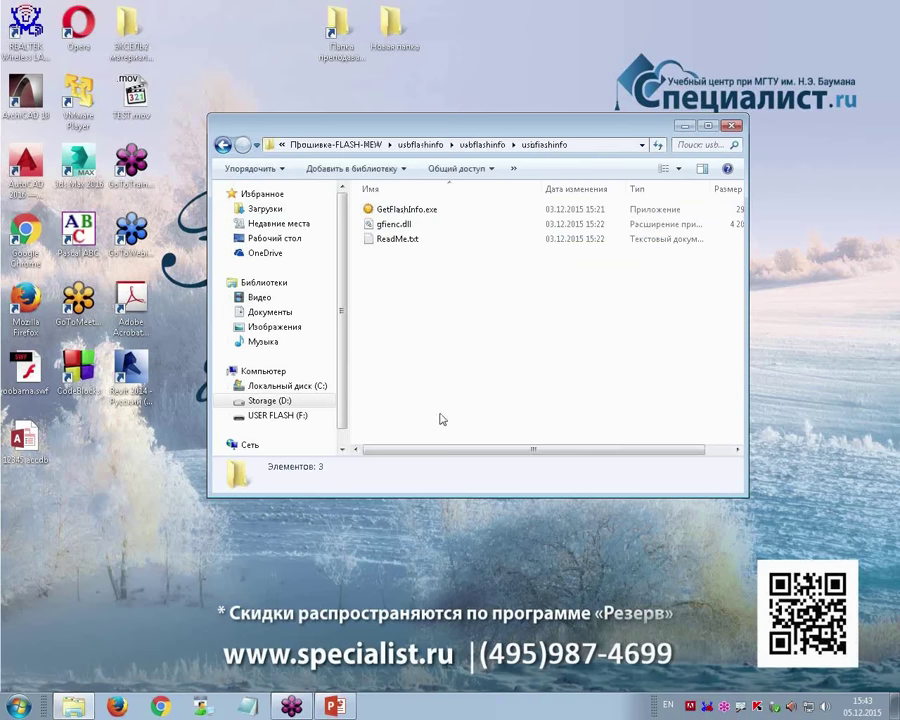
double_click(398, 211)
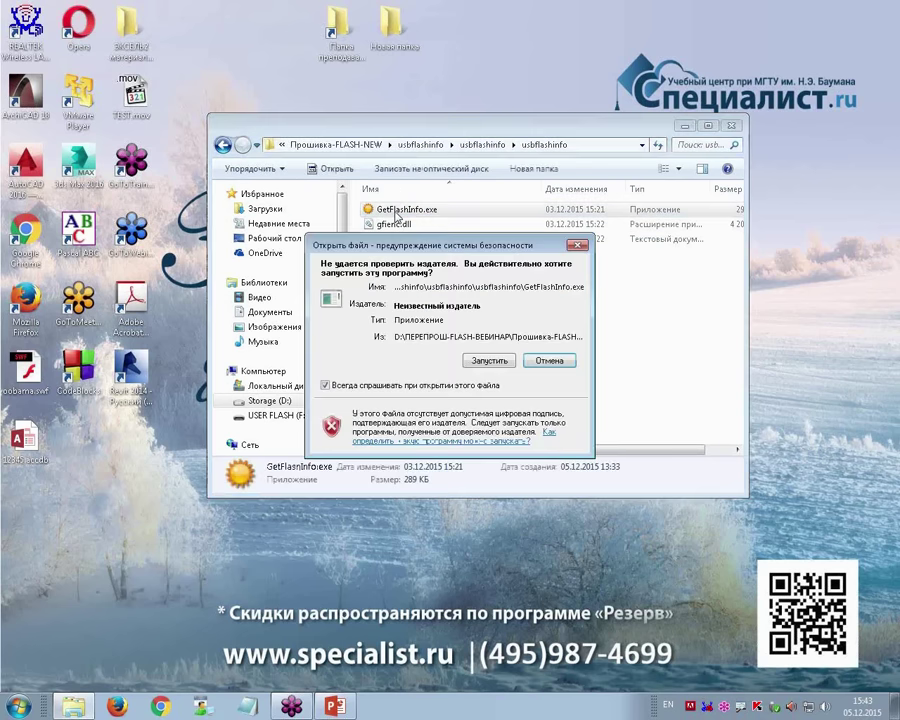
left_click(490, 360)
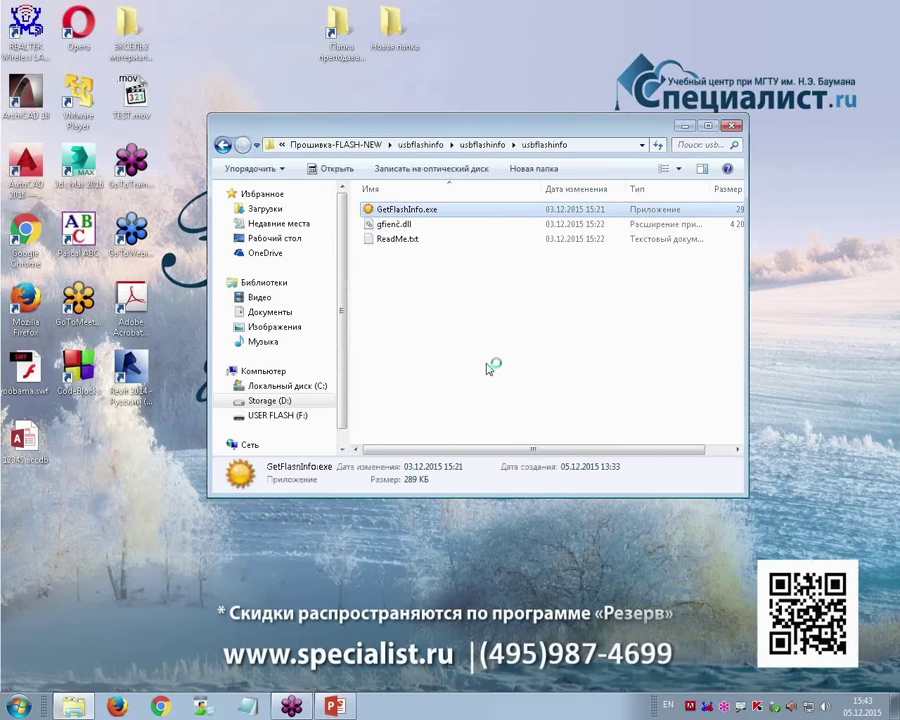
Enlarge the flash drive report window and examine the Controller, Flash ID and Memory Type lines.
left_click_drag(571, 489, 612, 540)
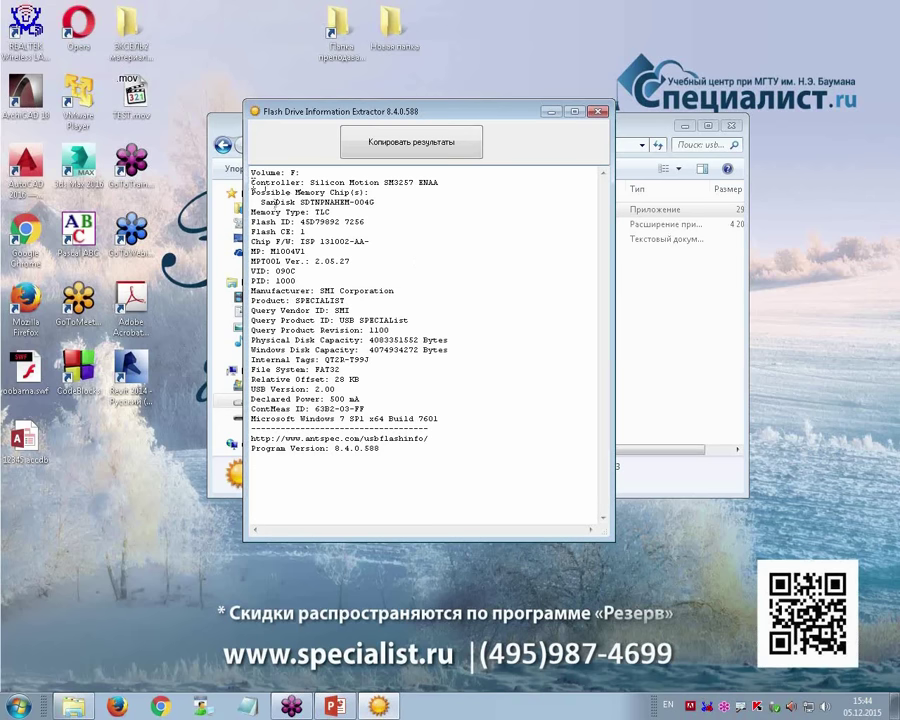
left_click_drag(252, 184, 440, 185)
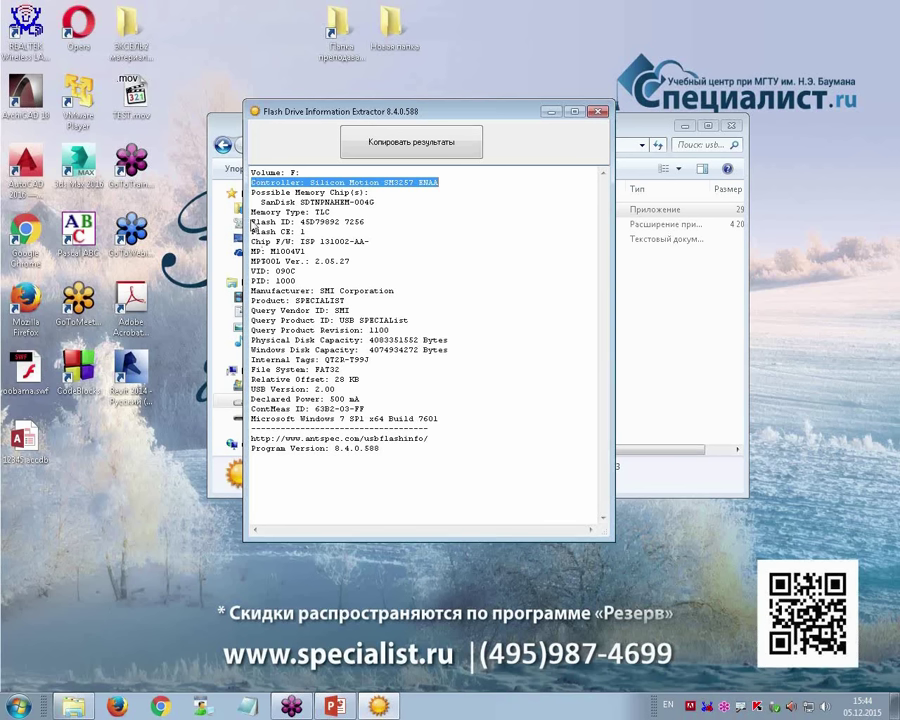
left_click_drag(251, 224, 365, 226)
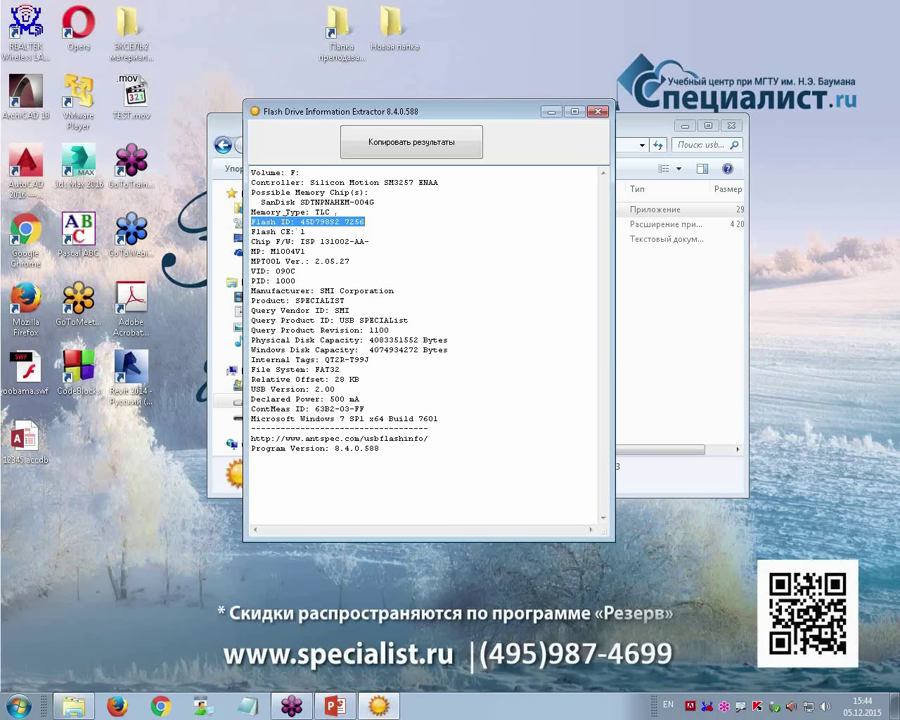
left_click_drag(251, 212, 331, 212)
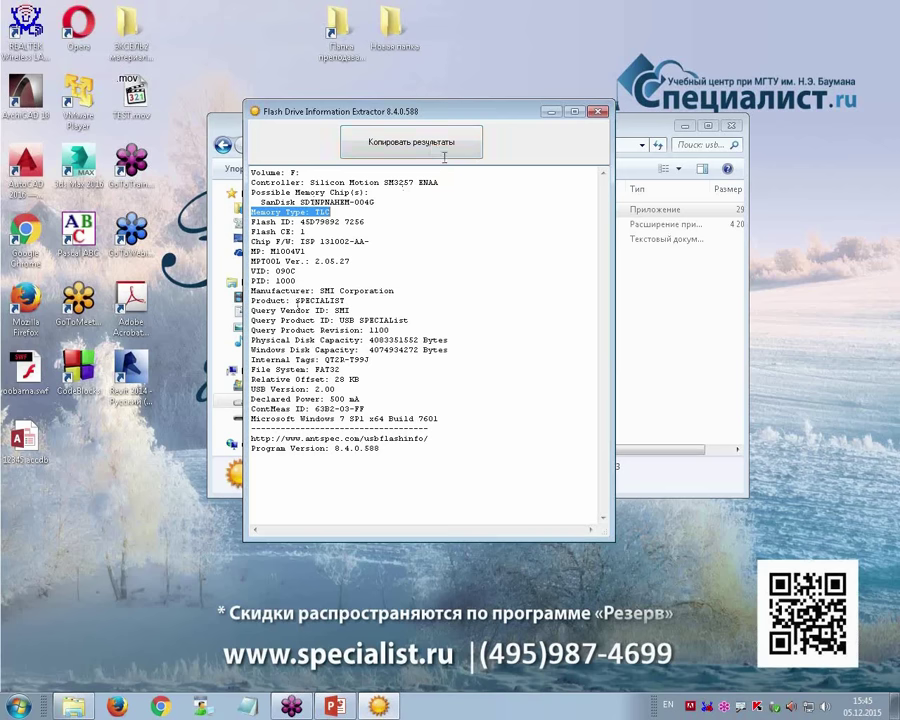
Paste the drive report into Notepad with the font size set to 12, and minimise Notepad.
left_click(248, 707)
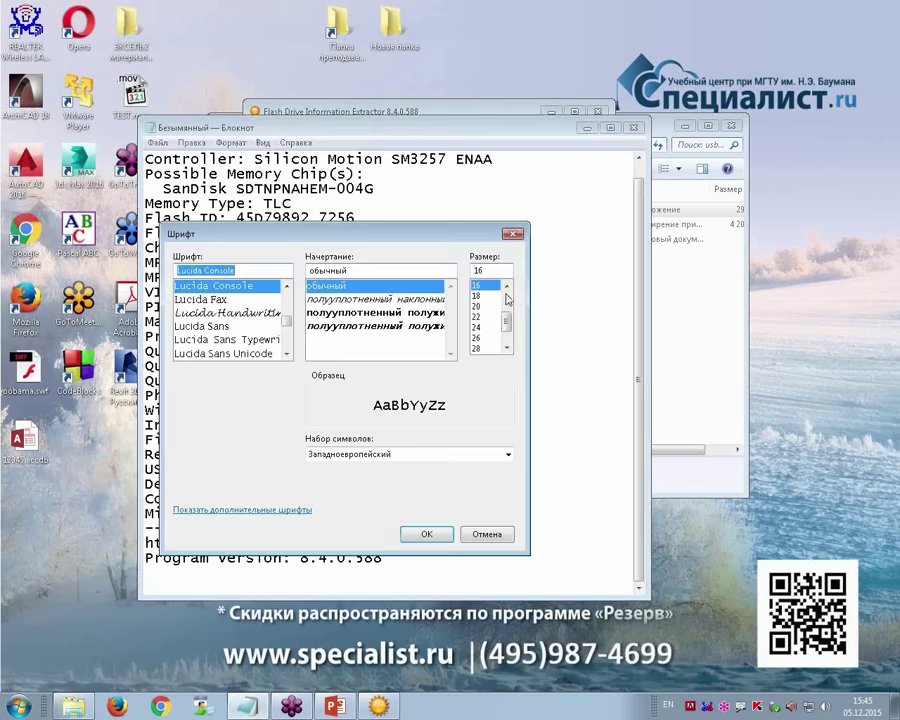
scroll(506, 287, "up", 1)
left_click(476, 297)
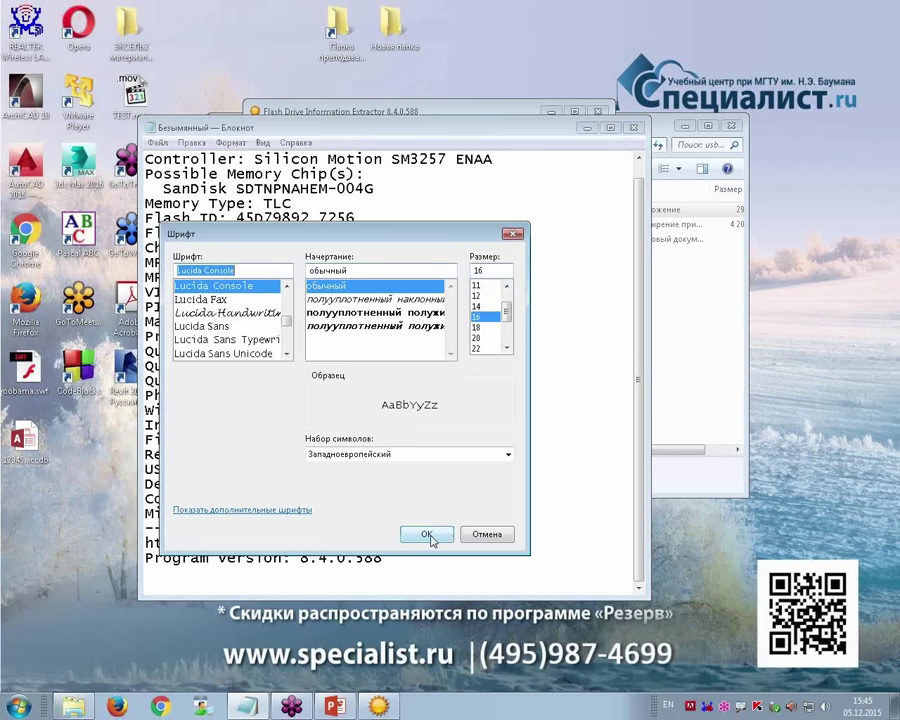
left_click(428, 533)
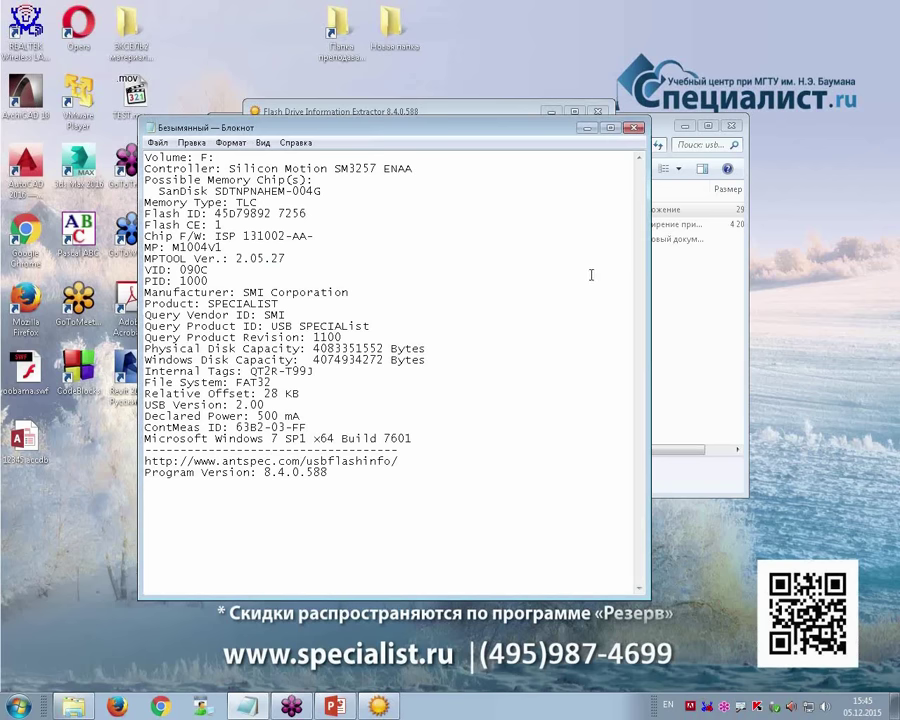
left_click(588, 130)
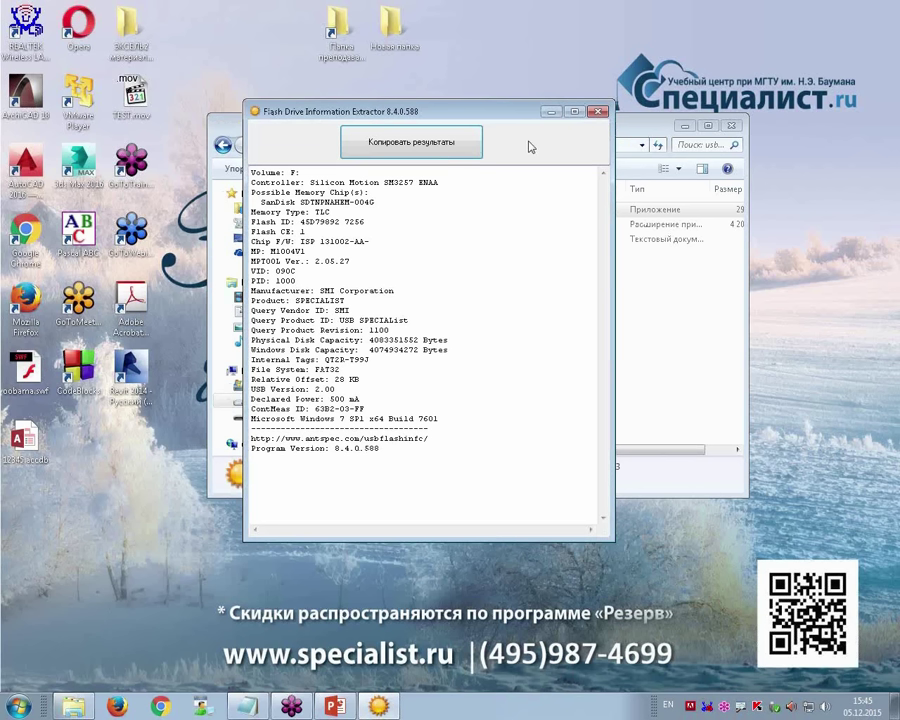
Close Flash Drive Information Extractor and show slide 11 on identifying controller and memory models in the PowerPoint presentation.
left_click(597, 116)
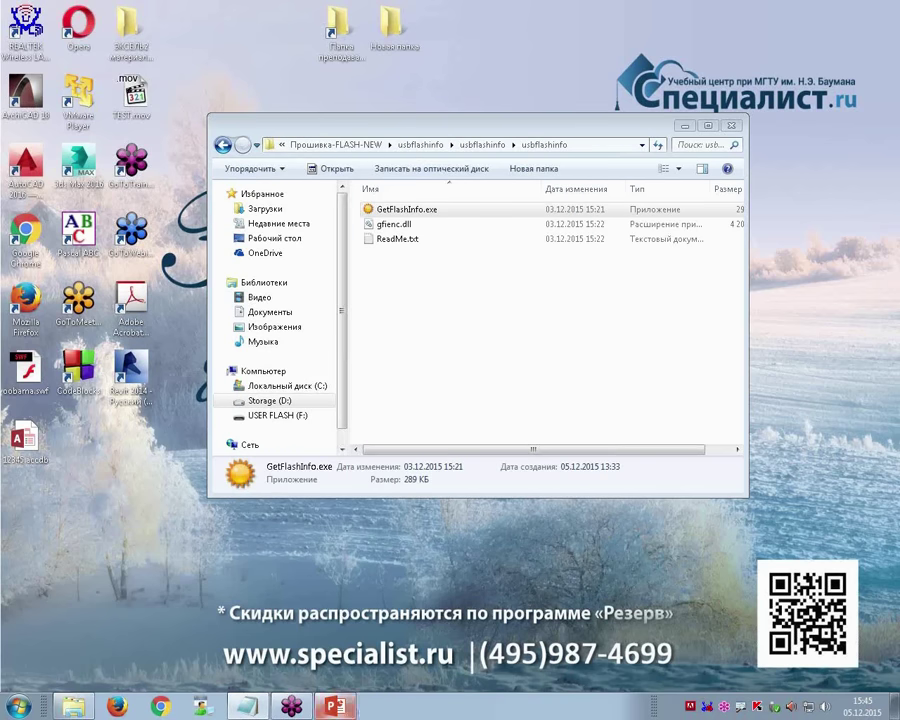
mouse_move(253, 708)
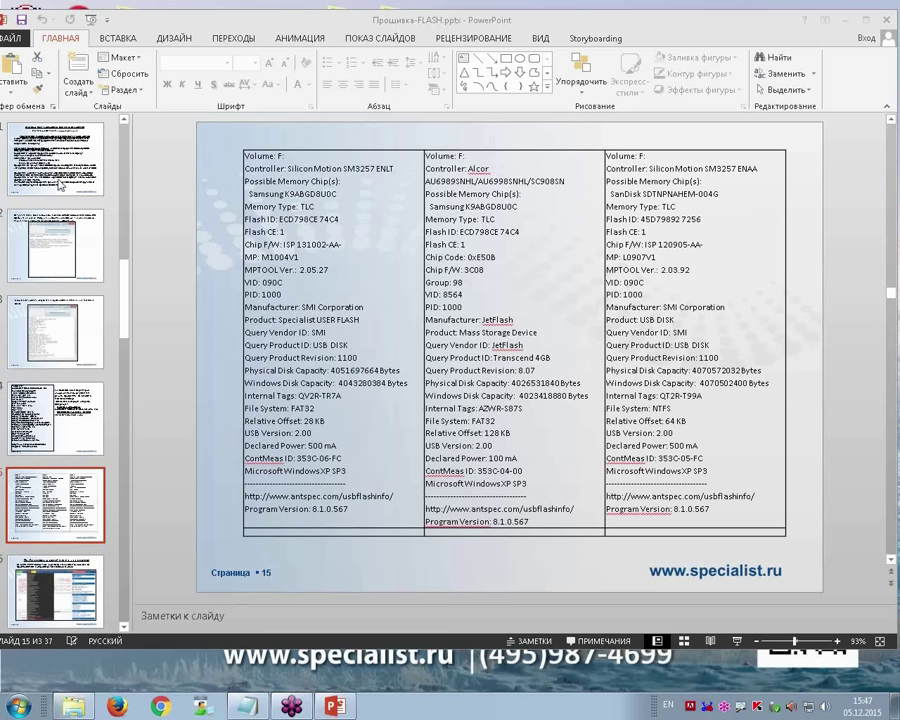
left_click(46, 126)
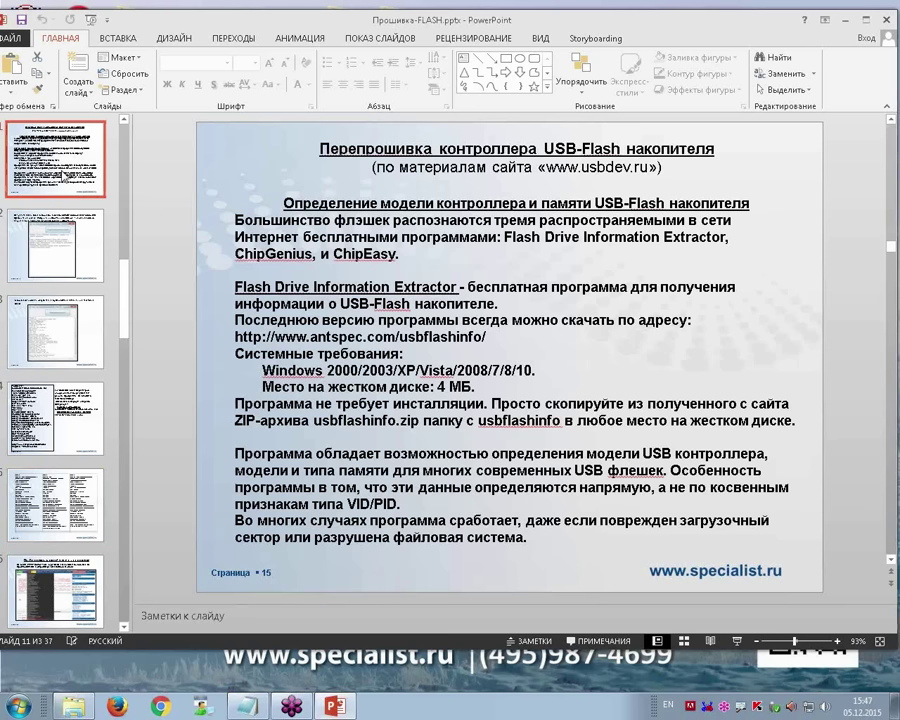
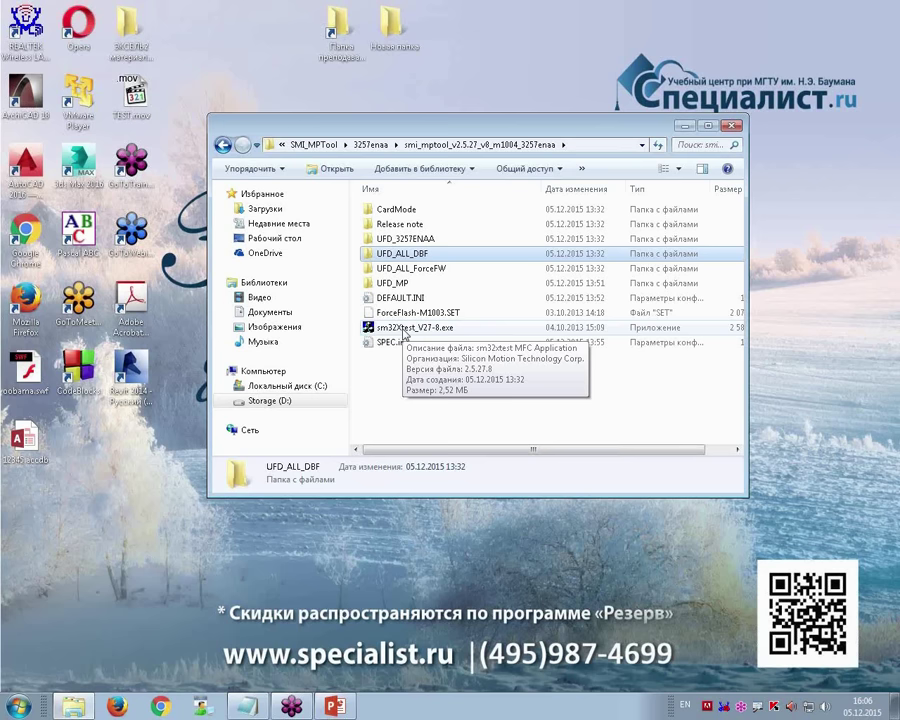
Launch sm32Xtest_V27-8.exe, scan for the connected USB drive and start flashing it with the default settings.
double_click(403, 329)
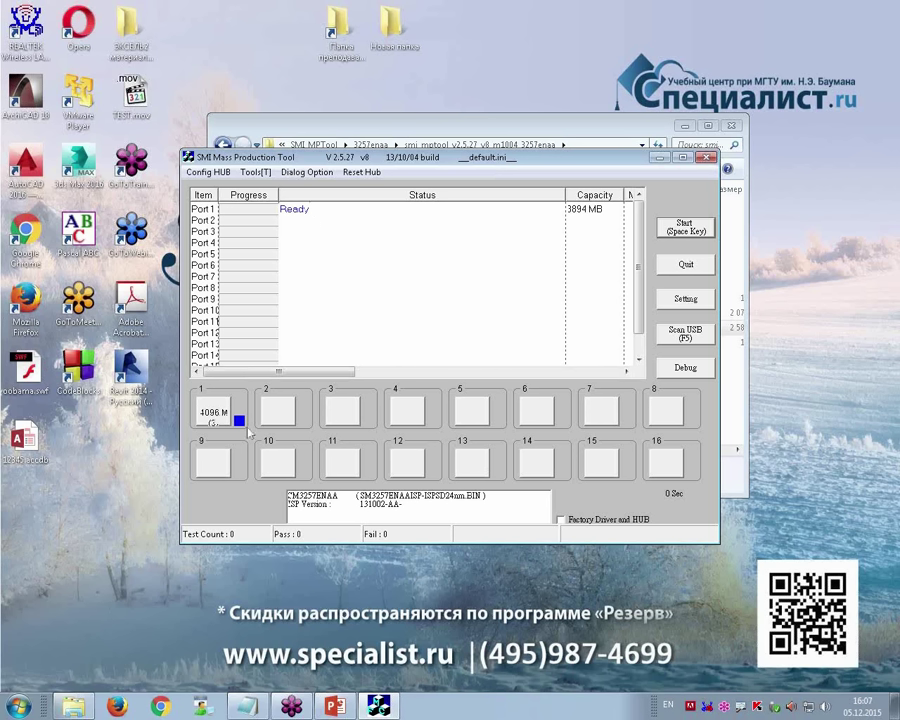
left_click(686, 337)
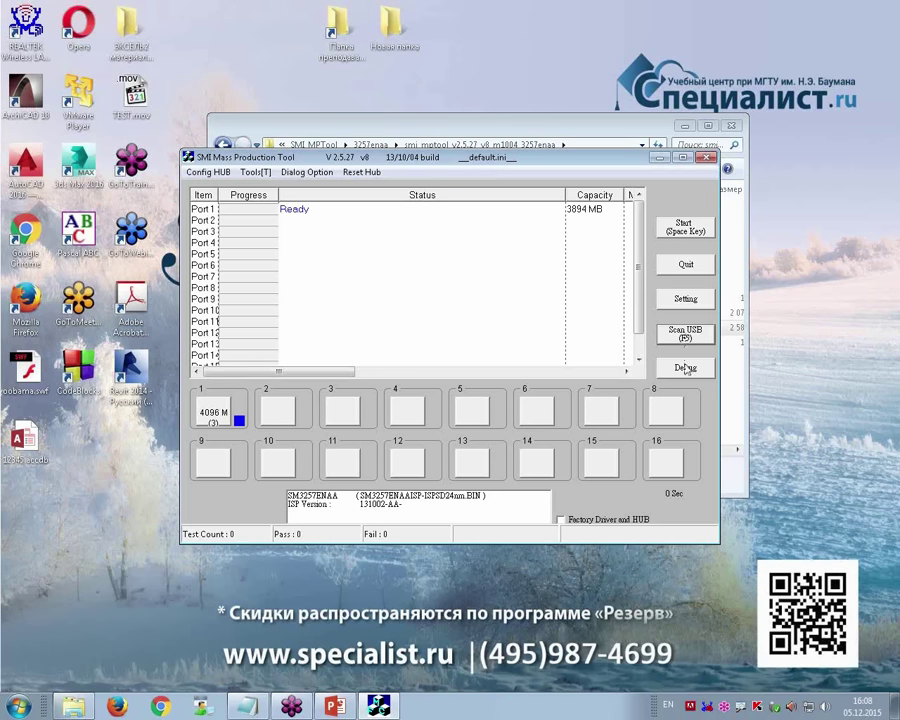
key("space")
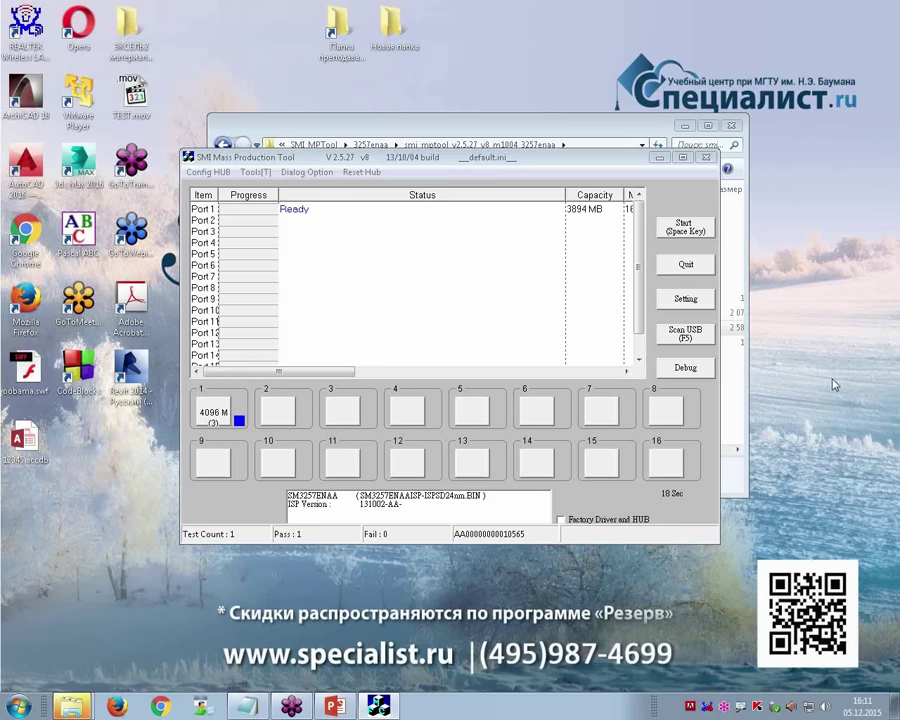
Enter the password for the flashing tool's settings and load the DEFAULT.INI configuration.
left_click(686, 300)
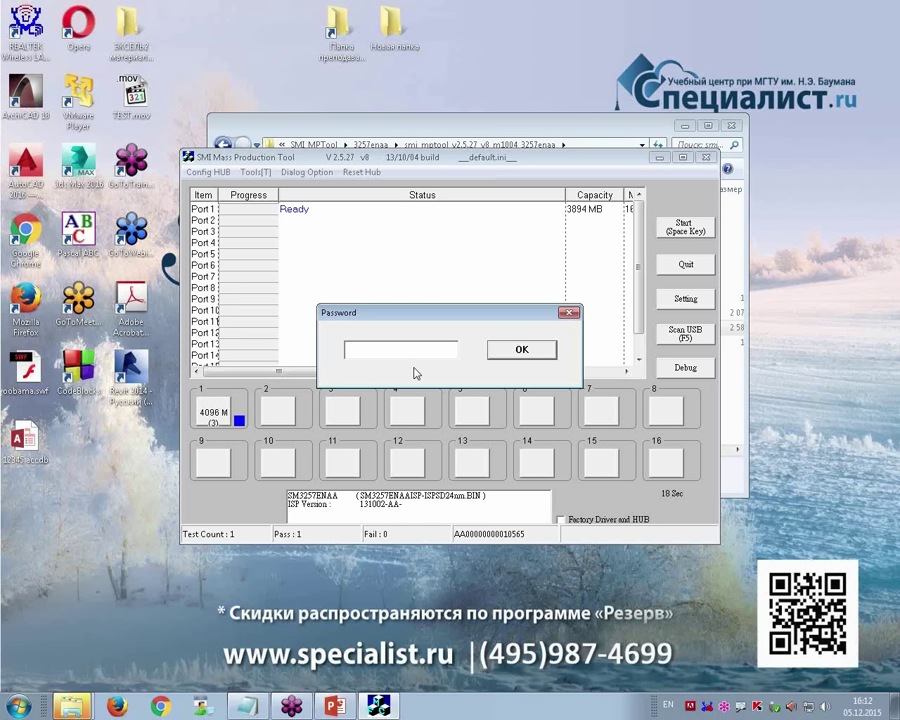
type("***")
key("Return")
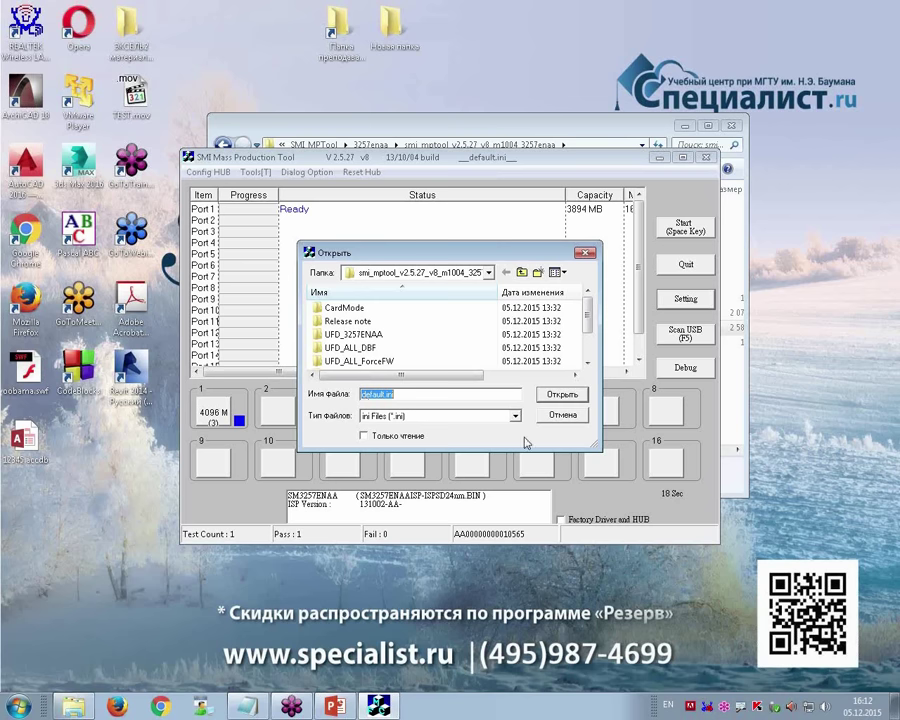
left_click_drag(596, 446, 646, 510)
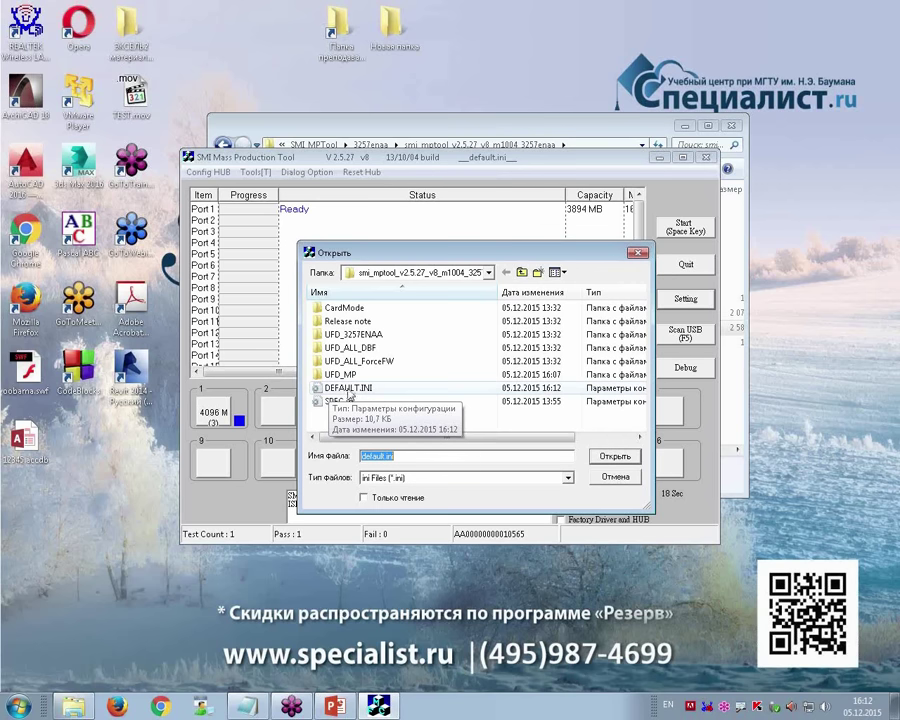
left_click(350, 392)
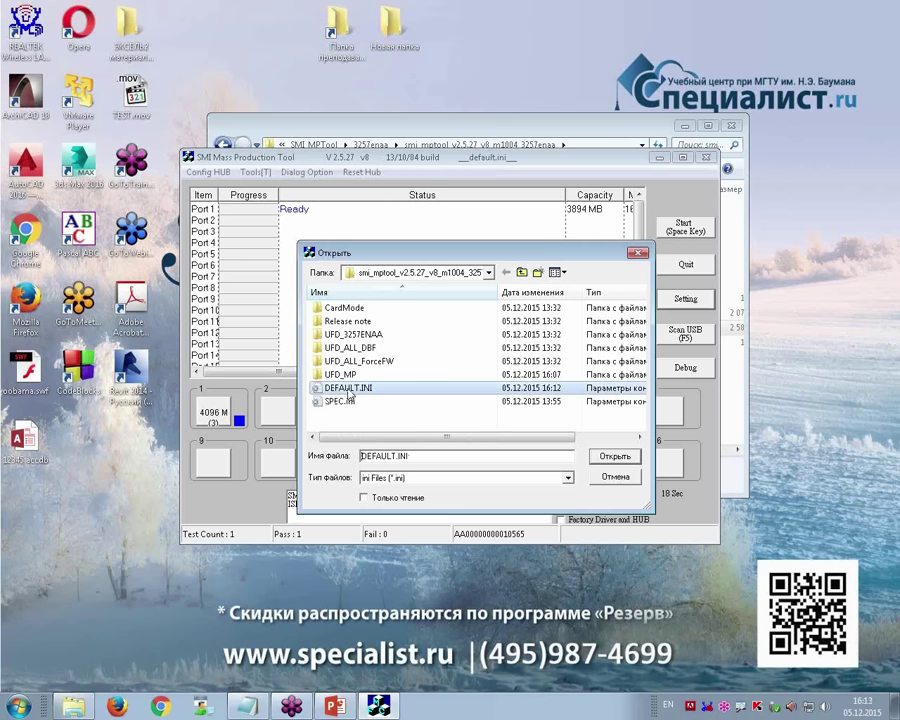
left_click(612, 457)
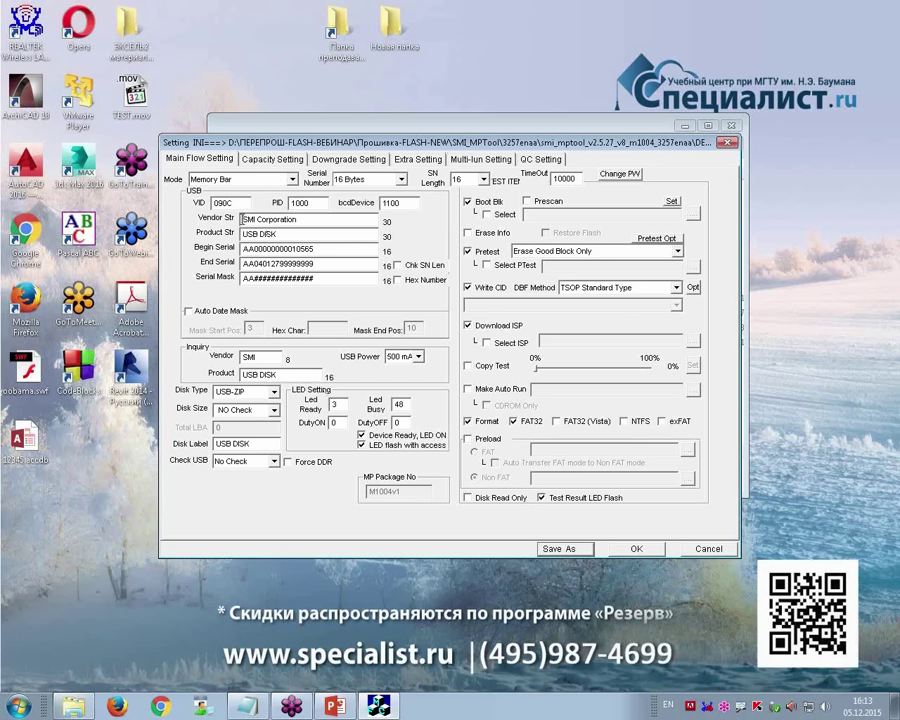
Set the USB Vendor Str to SPECIALIST and the Disk Label to USER FLAH in the main flow settings.
left_click_drag(242, 219, 300, 220)
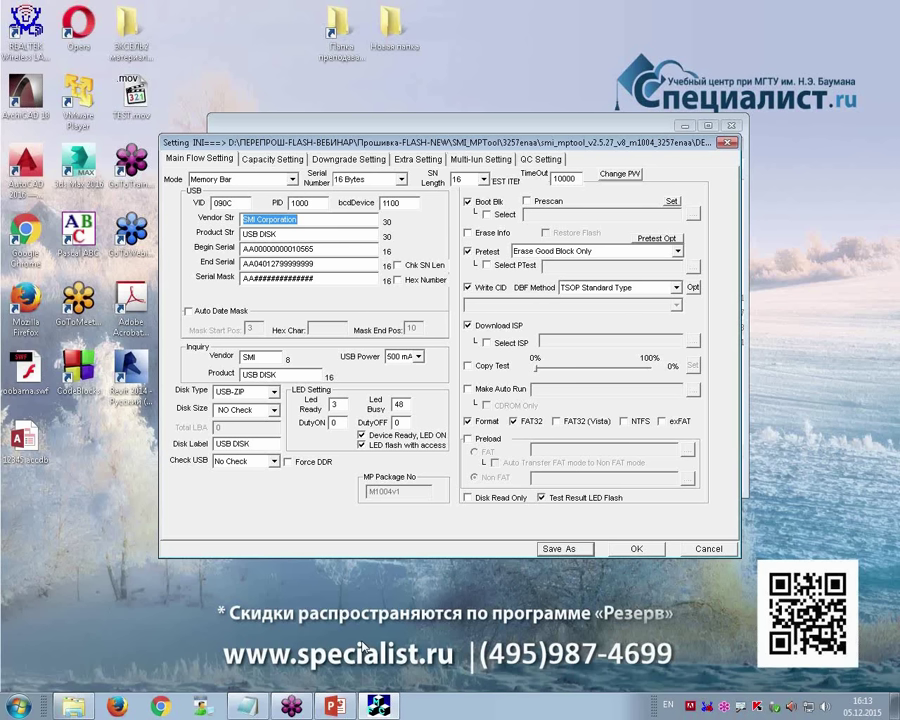
type("SPECIALIST")
key("Tab")
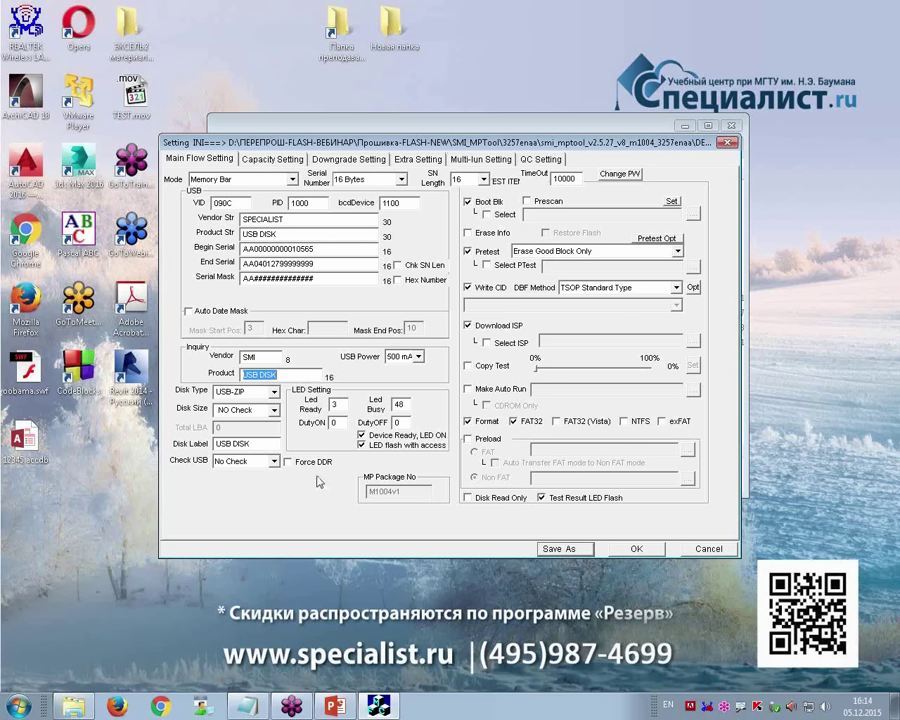
left_click(240, 443)
double_click(240, 443)
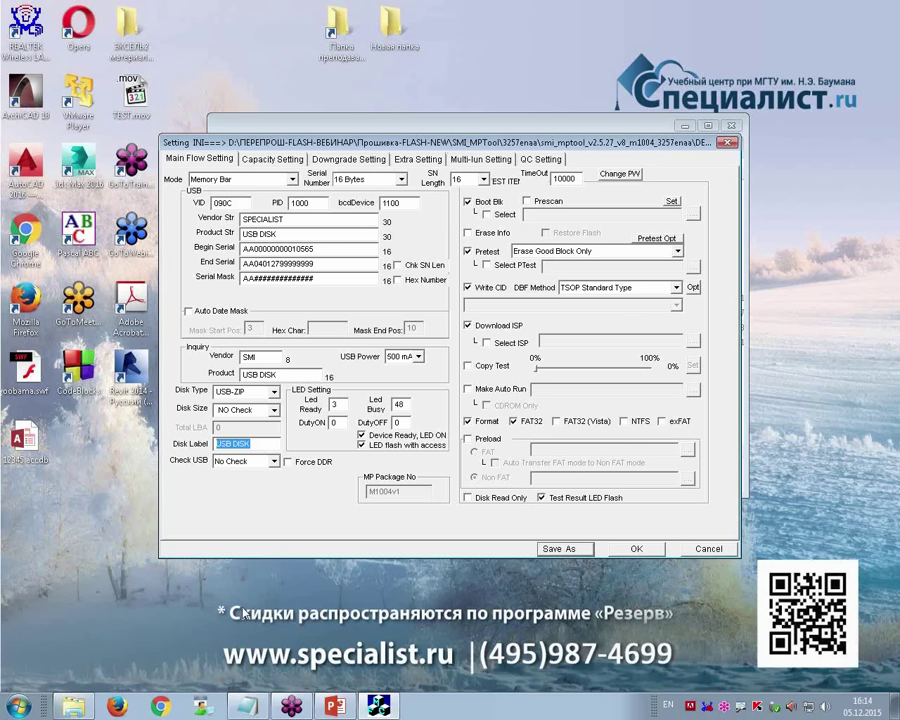
type("USER")
type(" FLA")
type("H")
type(",")
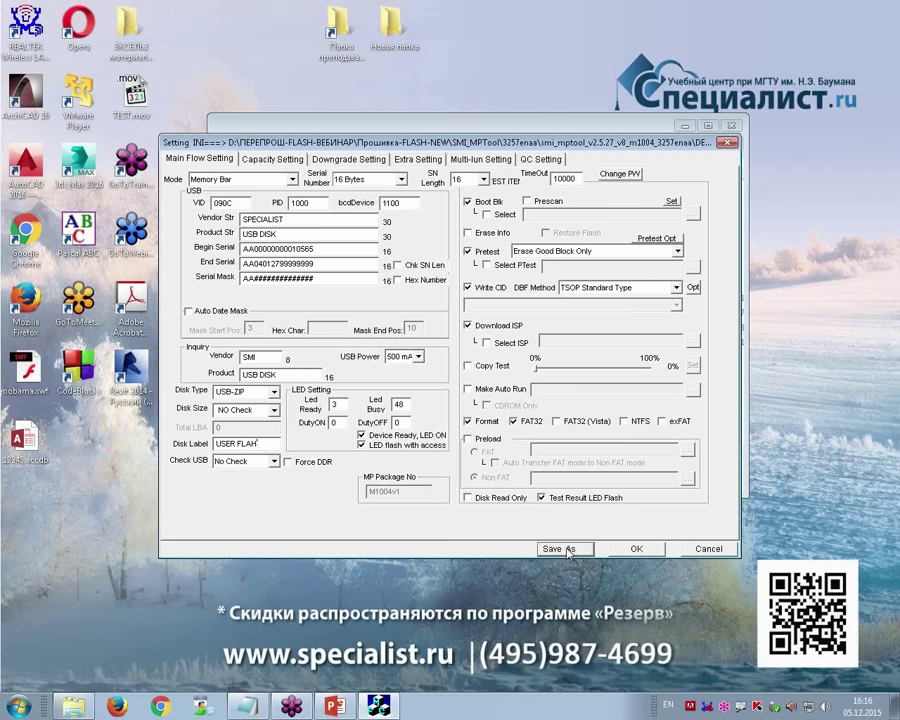
Save the modified flashing settings as a new configuration file named MY.
left_click(566, 552)
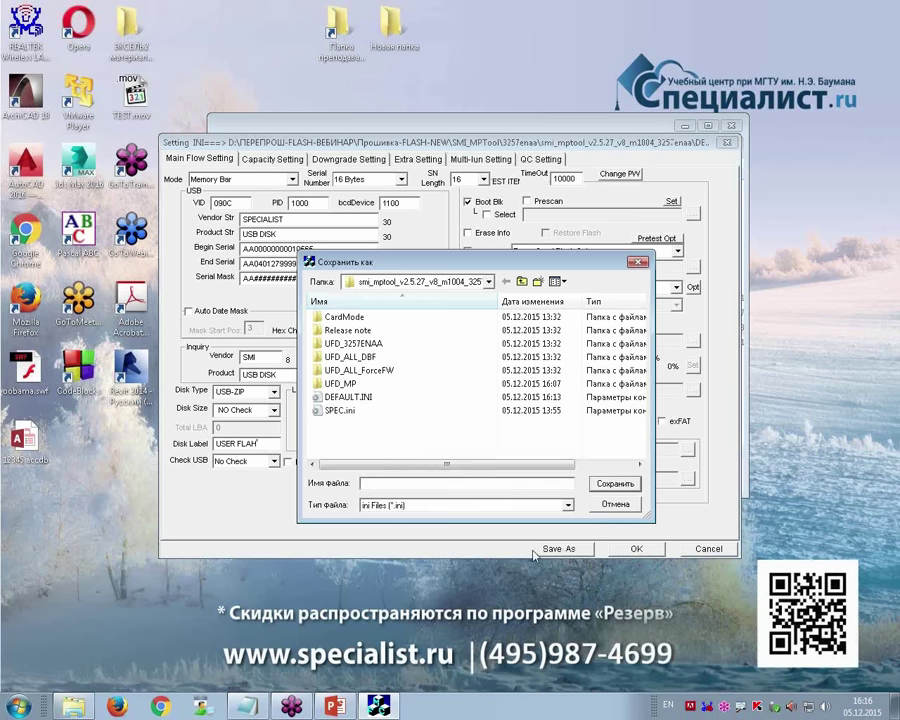
type("MY")
key("Return")
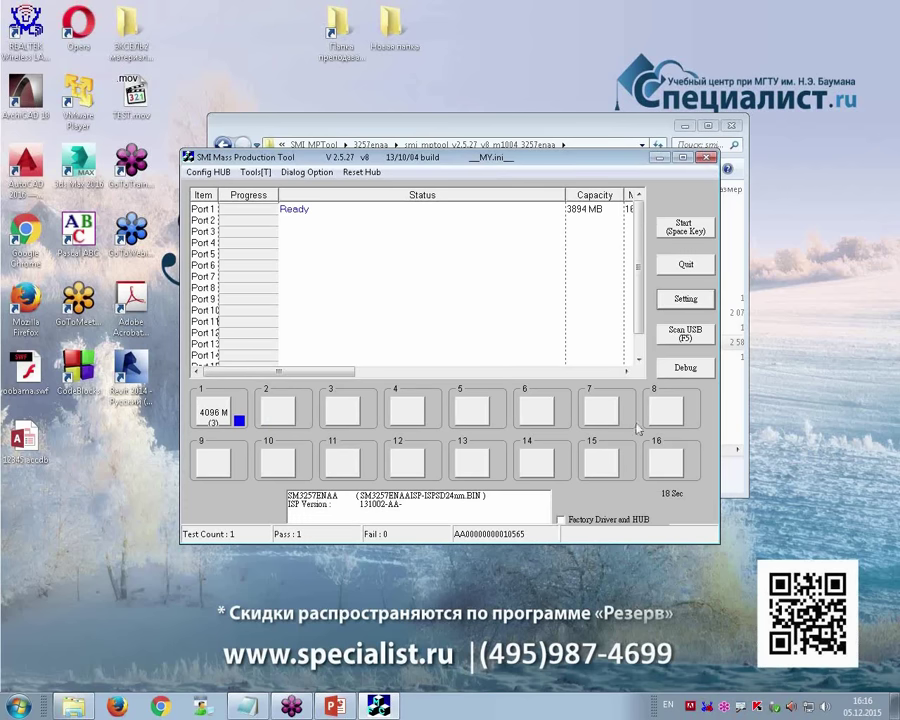
Flash the drive with the MY.ini settings, and quit the tool and its folder window.
left_click(686, 230)
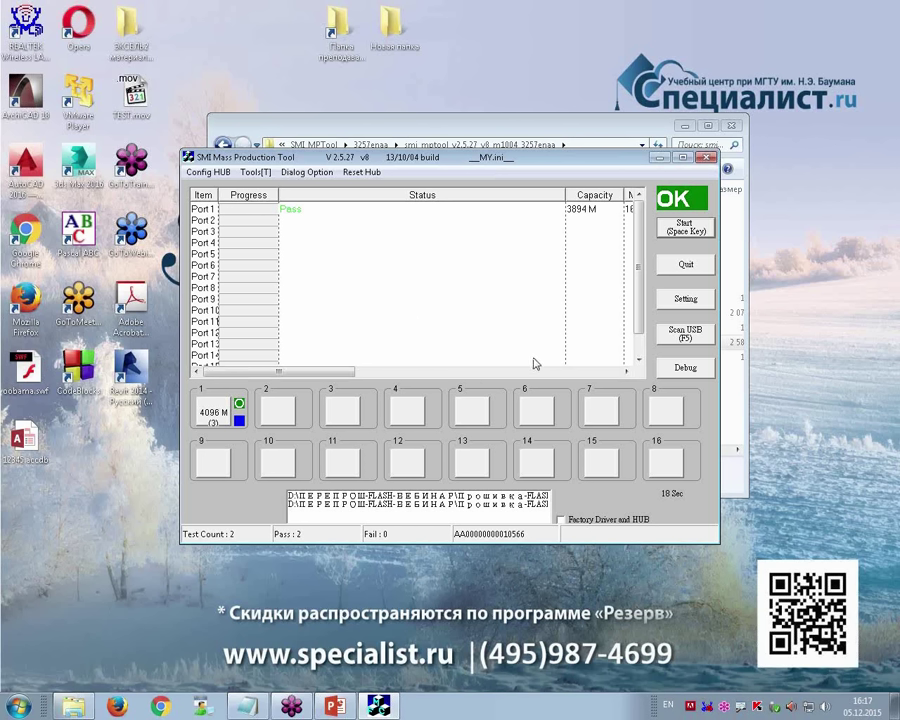
left_click(686, 264)
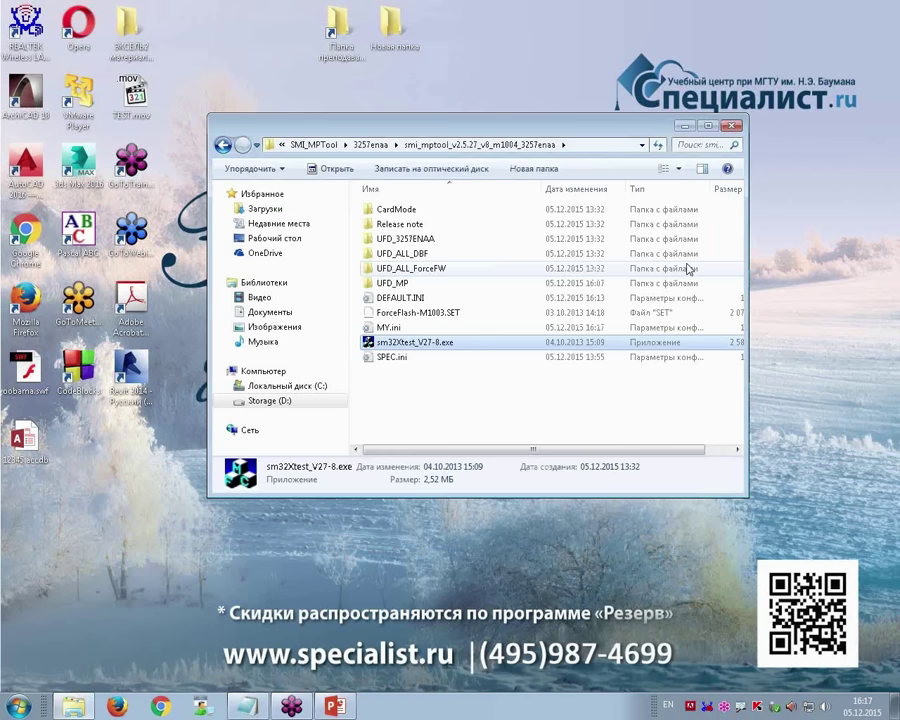
left_click(736, 124)
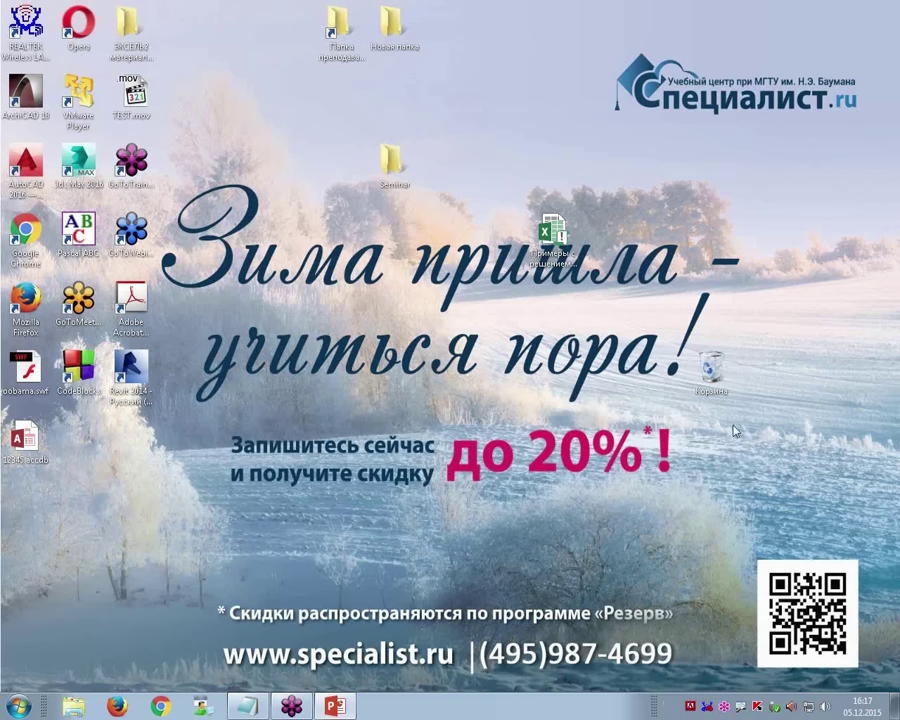
Eject and reconnect the flash drive, view the contents of USER FLAH (F:), and switch back to the PowerPoint presentation.
left_click(776, 713)
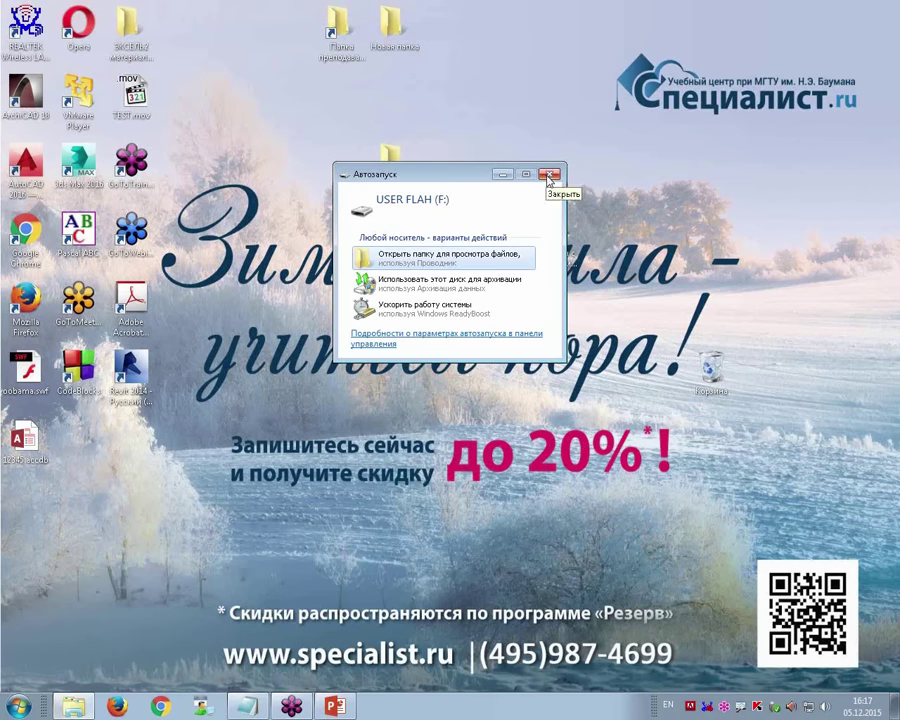
left_click(440, 257)
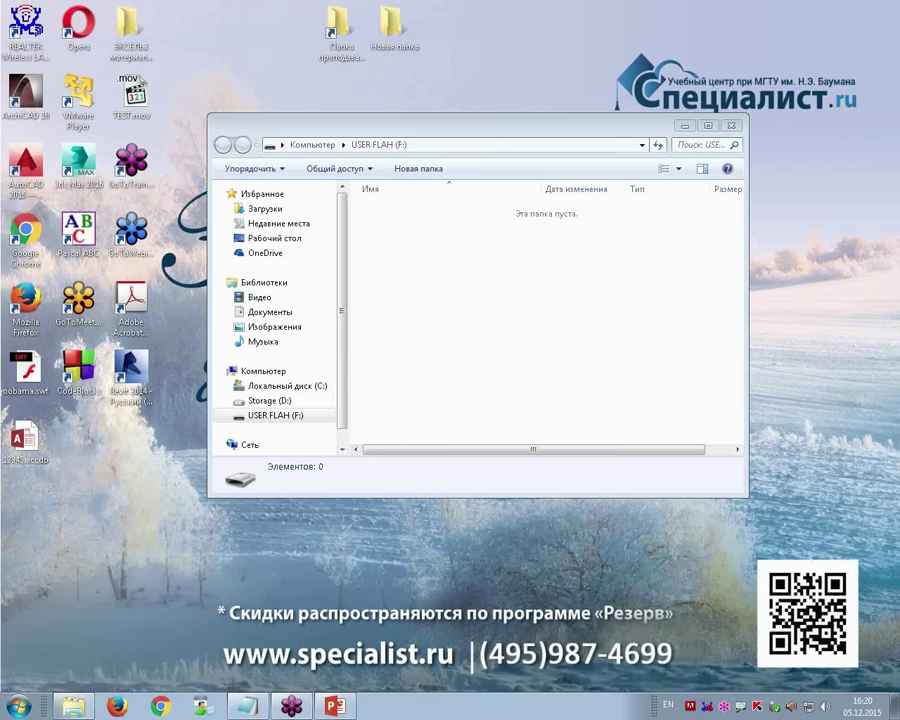
key("alt+Tab")
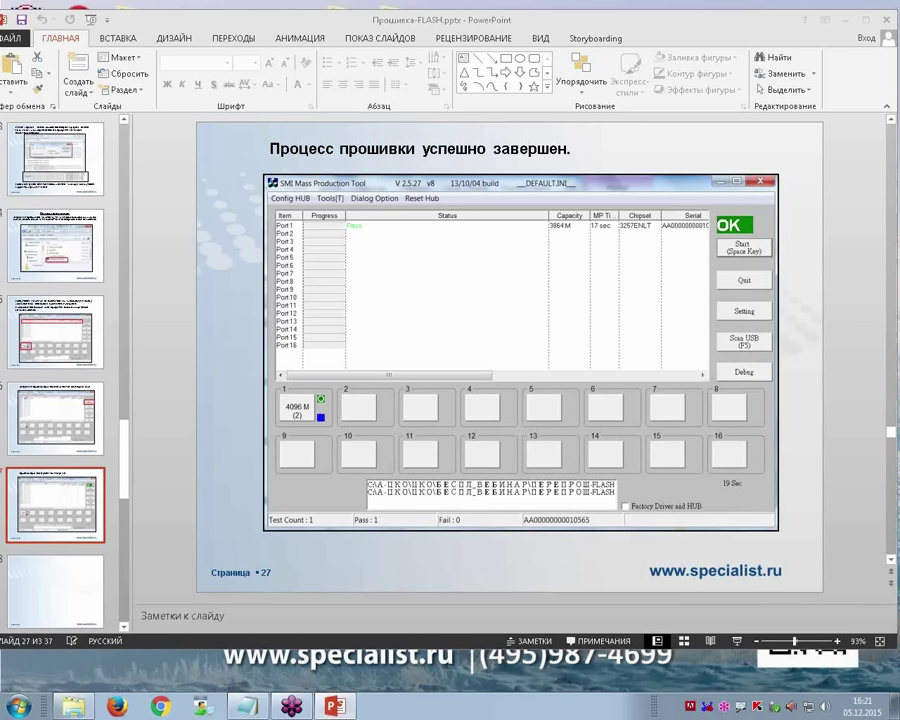